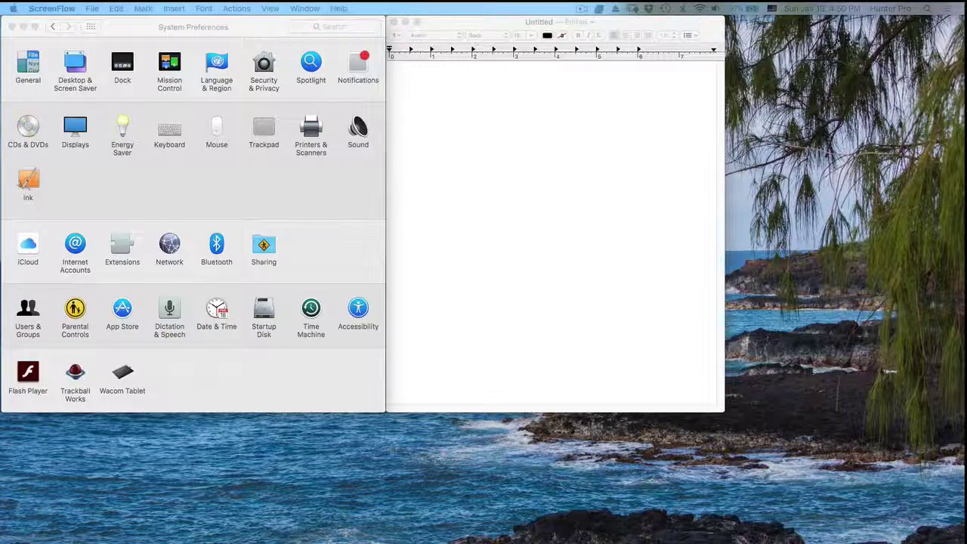
Bring System Preferences to the front and show the full grid of preference panes
{"action": "left_click", "coordinate": [269, 197]}
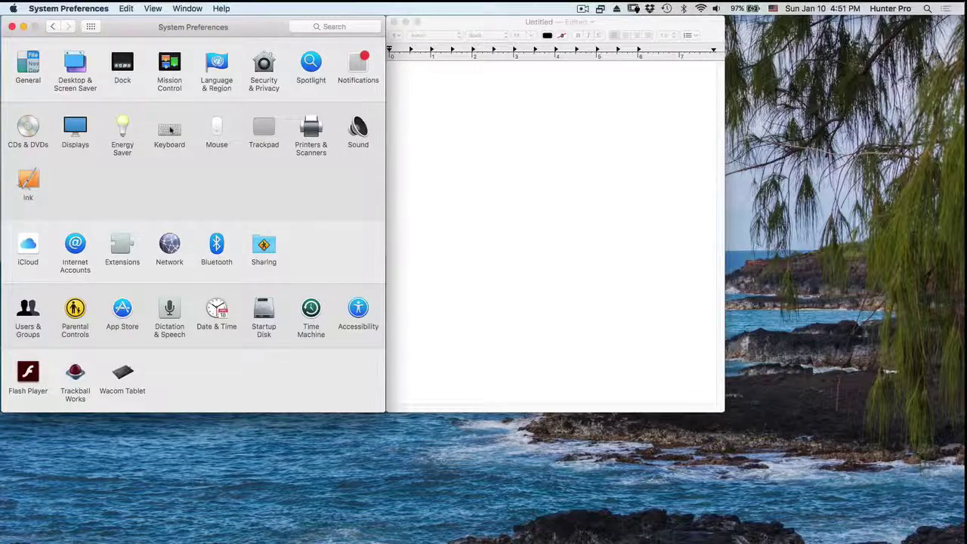
{"action": "left_click", "coordinate": [13, 8]}
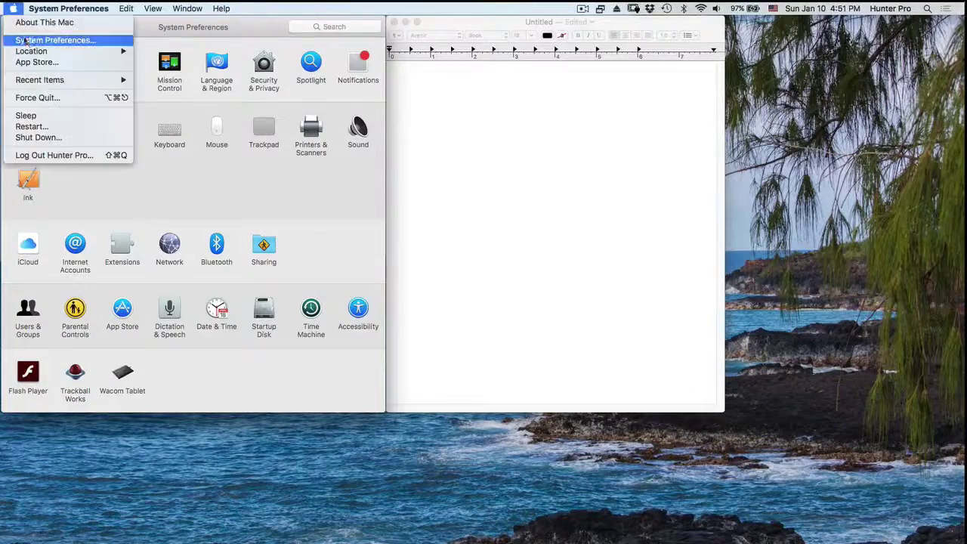
{"action": "left_click", "coordinate": [26, 40]}
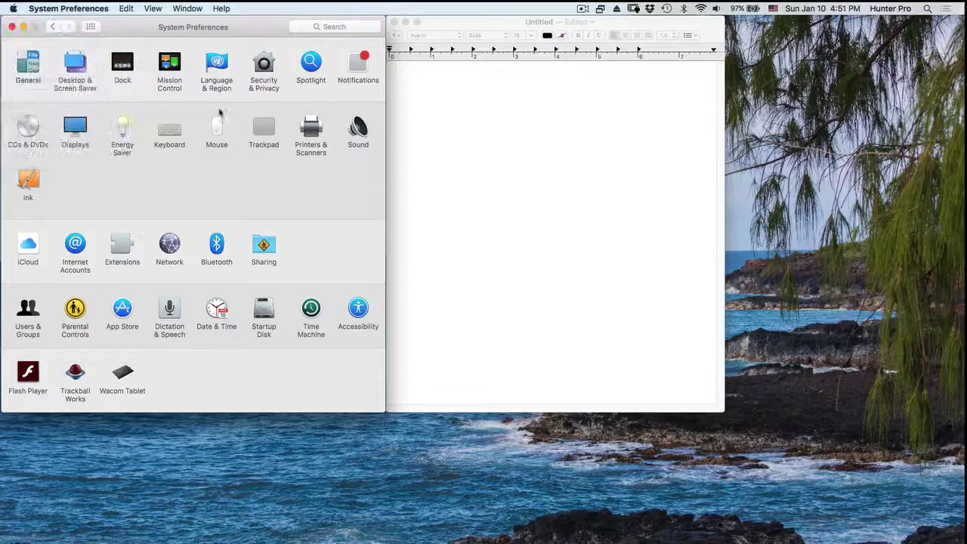
Open the Keyboard pane, browse its Keyboard, Shortcuts and Input Sources tabs, then return to Text
{"action": "left_click", "coordinate": [171, 133]}
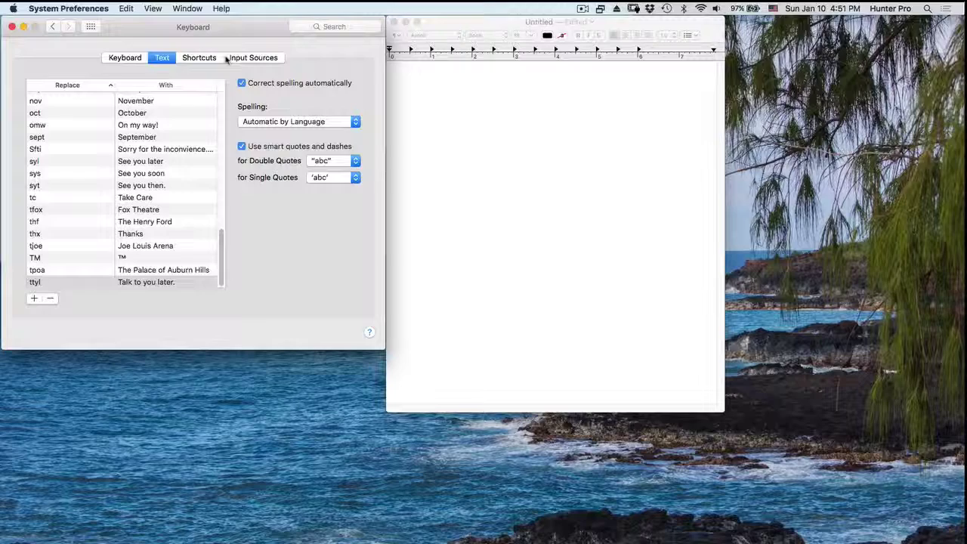
{"action": "left_click", "coordinate": [128, 59]}
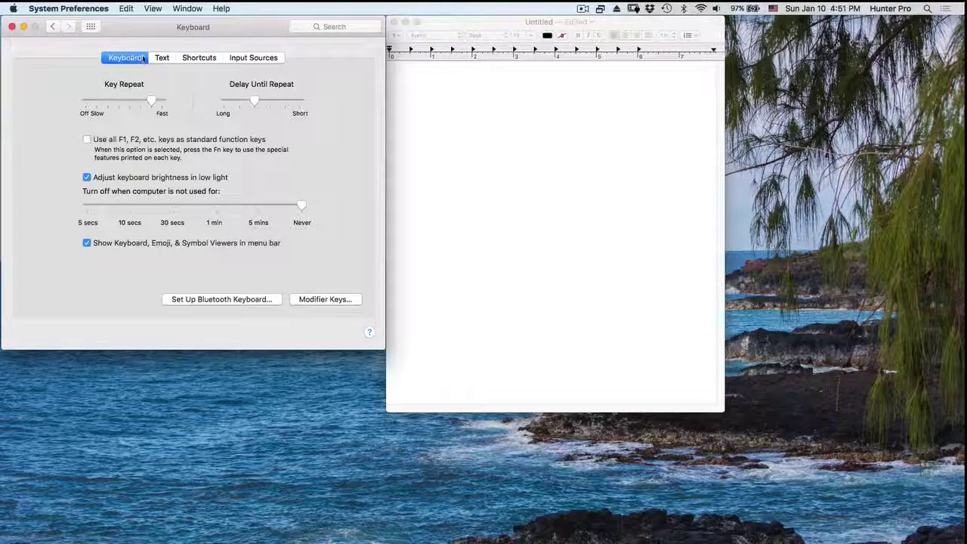
{"action": "left_click", "coordinate": [161, 60]}
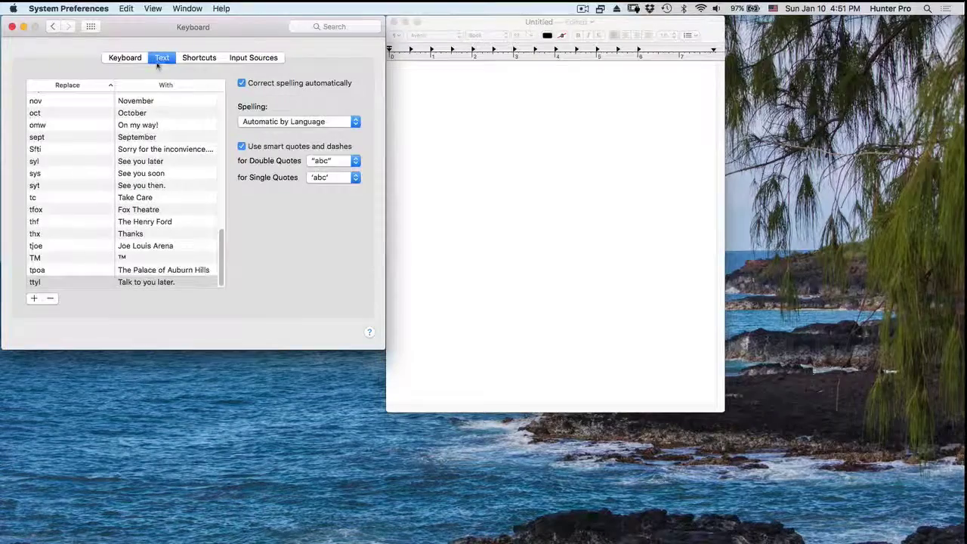
{"action": "left_click", "coordinate": [200, 59]}
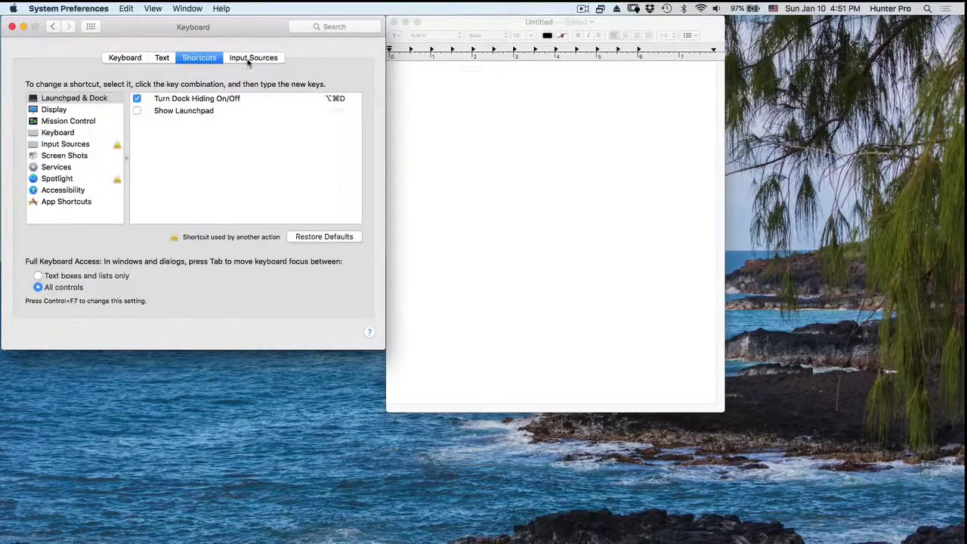
{"action": "left_click", "coordinate": [248, 61]}
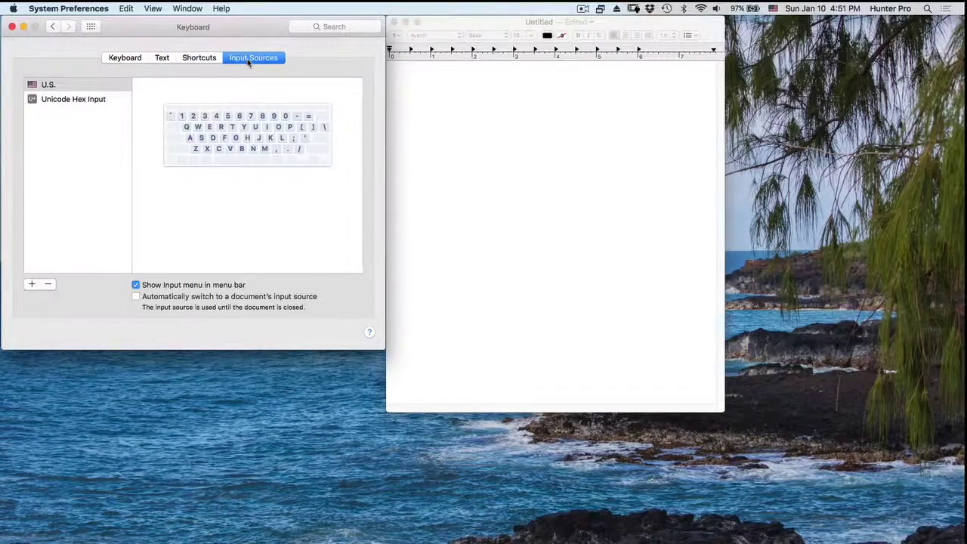
{"action": "left_click", "coordinate": [202, 62]}
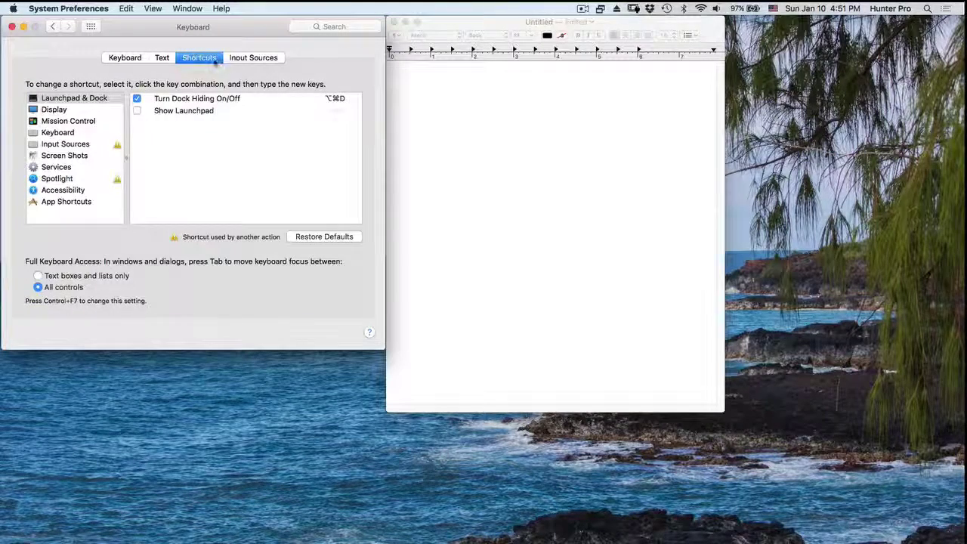
{"action": "left_click", "coordinate": [164, 59]}
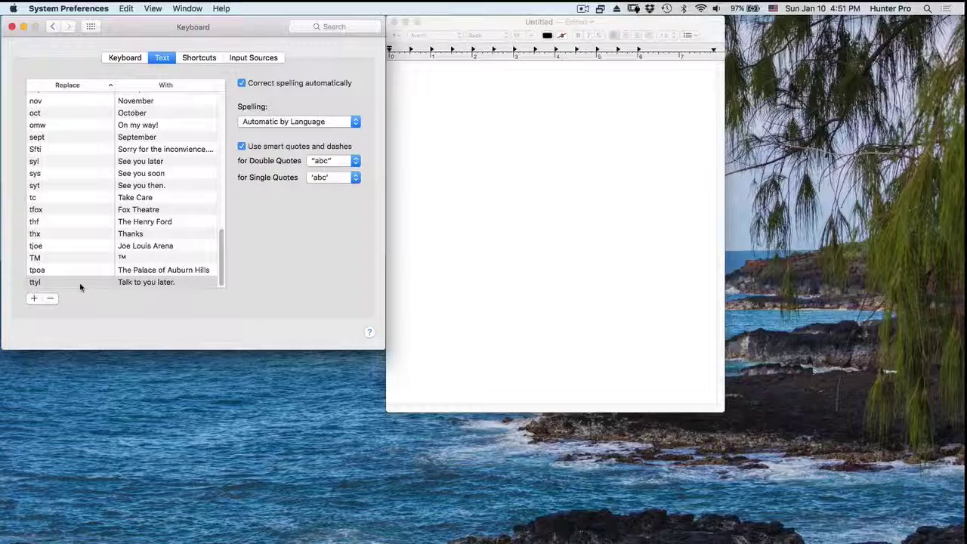
Add a text replacement that expands 'xaddy' to the full street address
{"action": "left_click", "coordinate": [33, 300]}
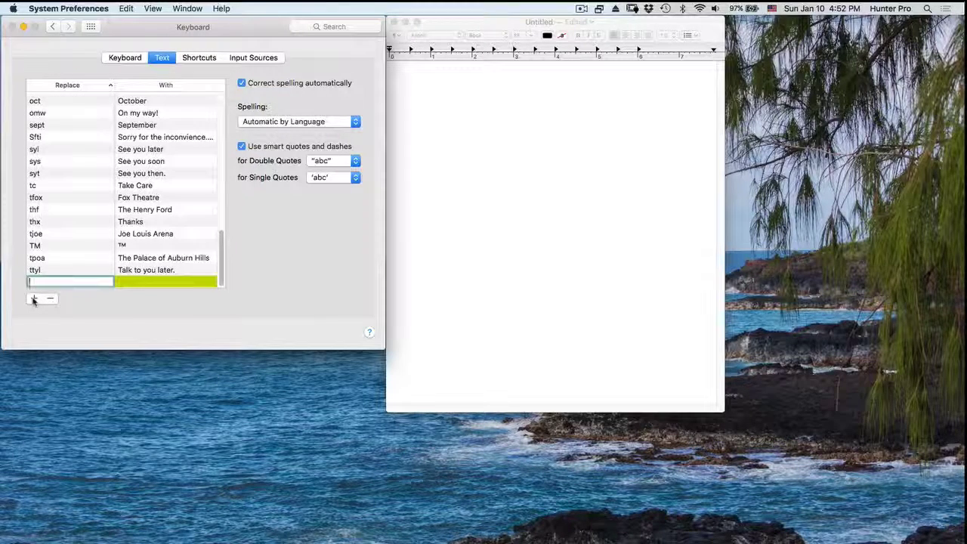
{"action": "type", "text": "x"}
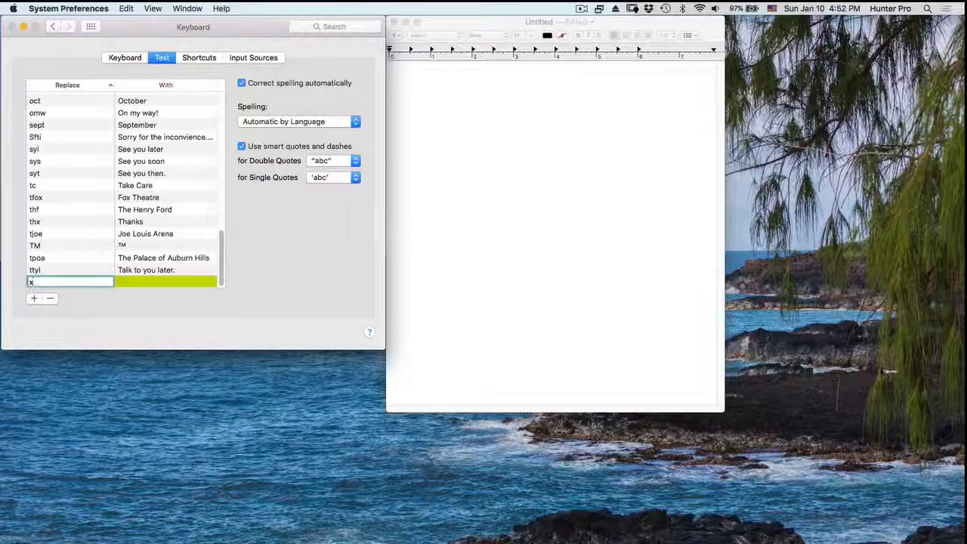
{"action": "type", "text": "iddy"}
{"action": "key", "text": "Tab"}
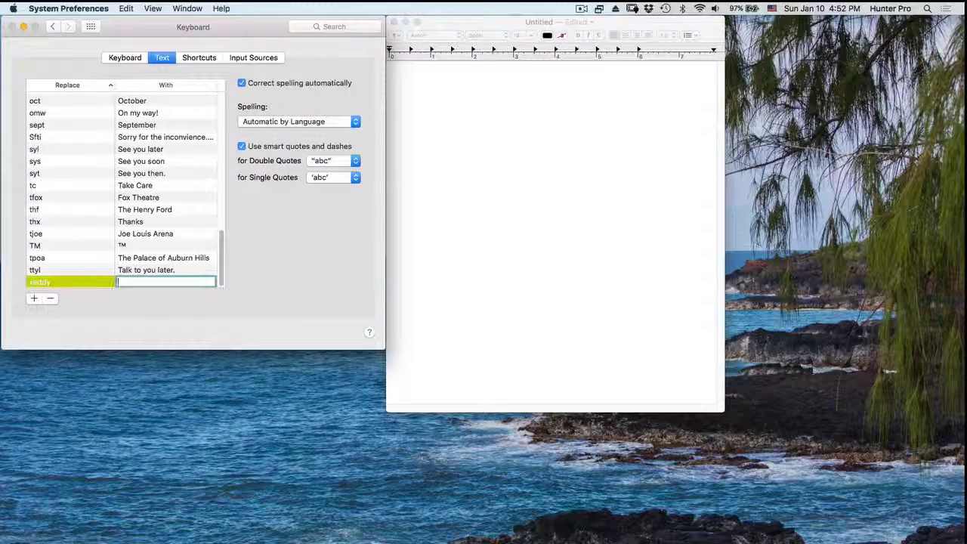
{"action": "type", "text": "1"}
{"action": "type", "text": "234"}
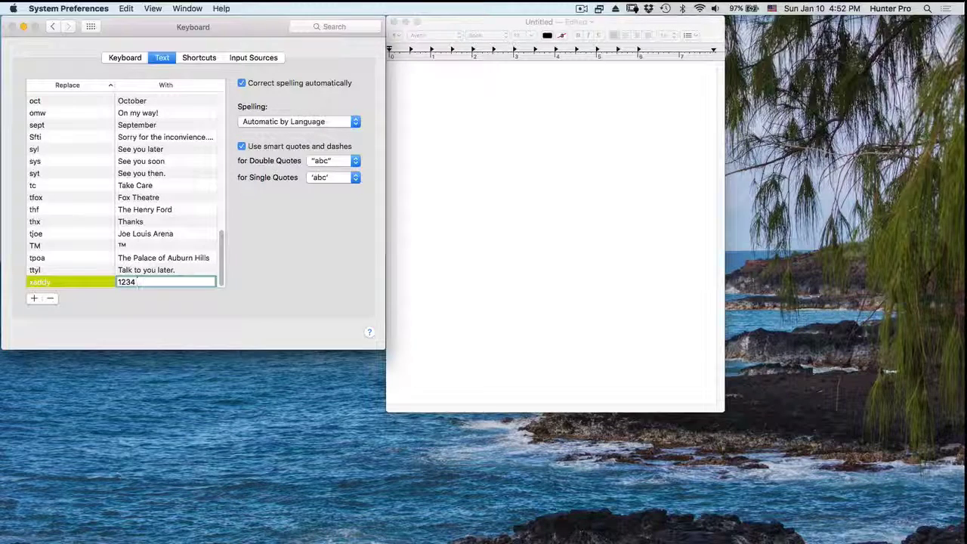
{"action": "type", "text": " Boar"}
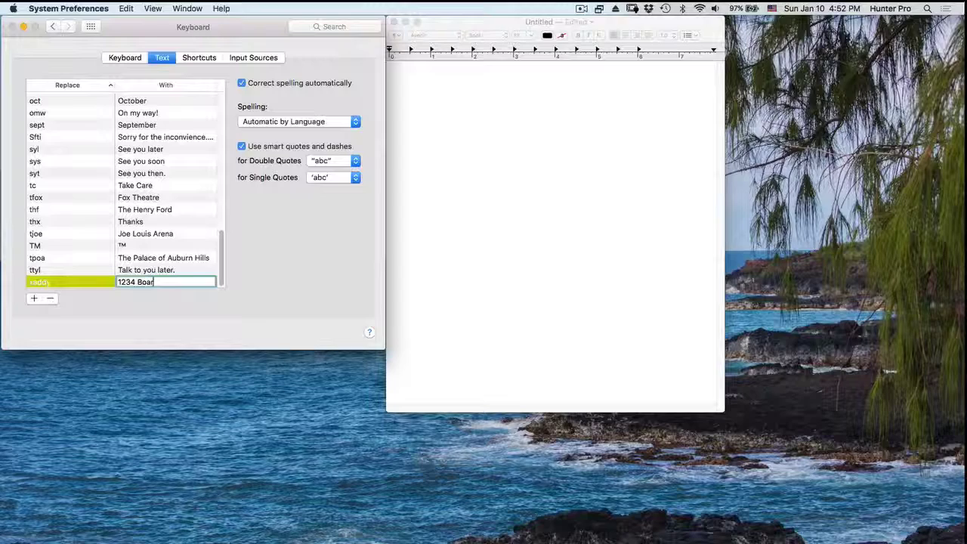
{"action": "type", "text": "dwalk"}
{"action": "type", "text": ", "}
{"action": "type", "text": "Anyw"}
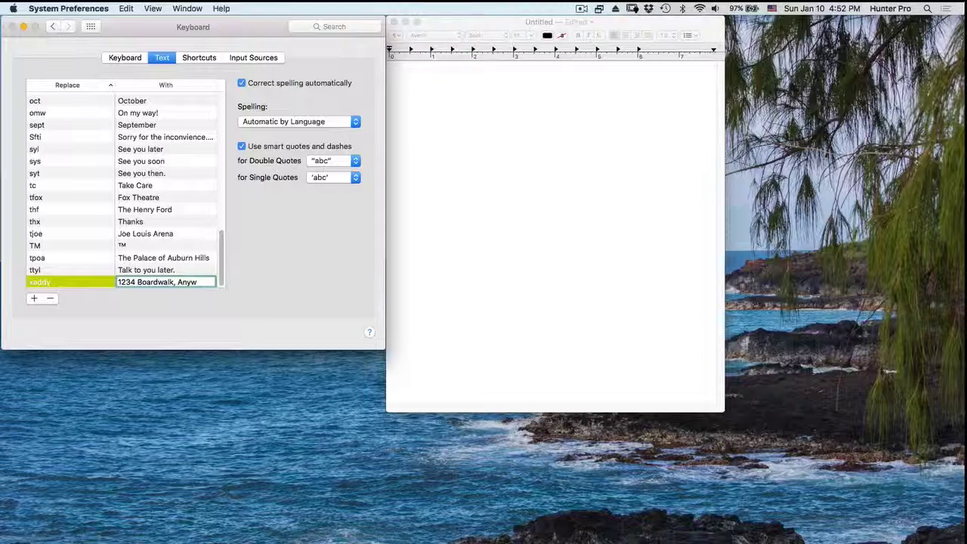
{"action": "type", "text": "here"}
{"action": "type", "text": ", "}
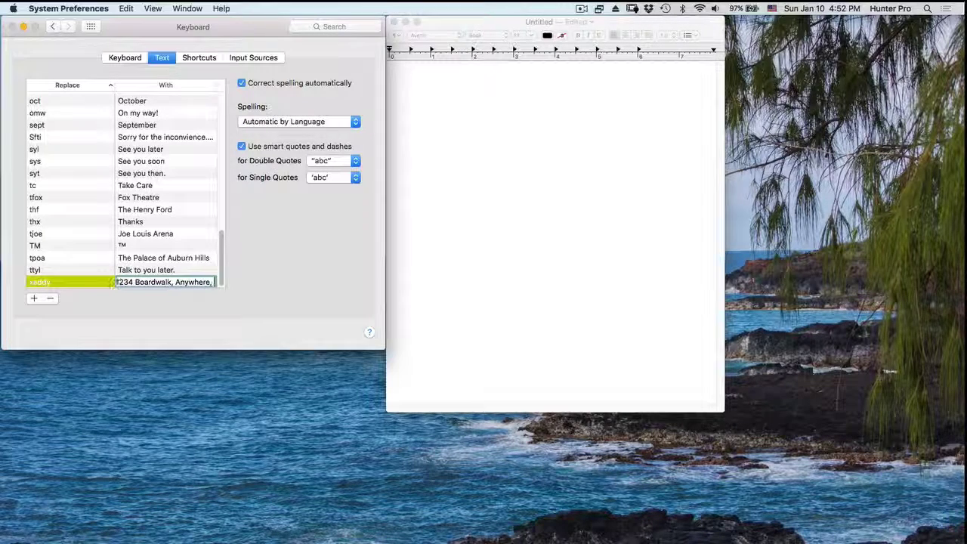
{"action": "type", "text": "Th"}
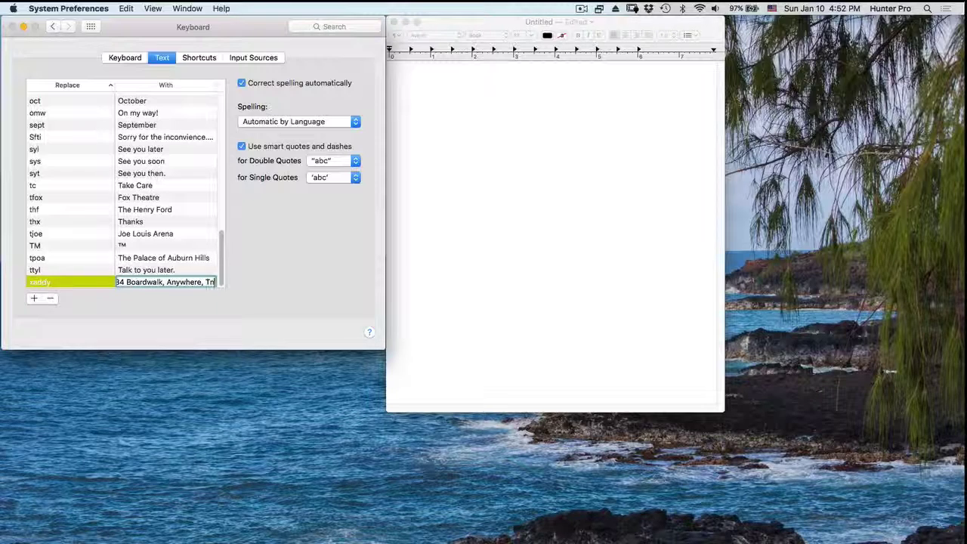
{"action": "type", "text": "N"}
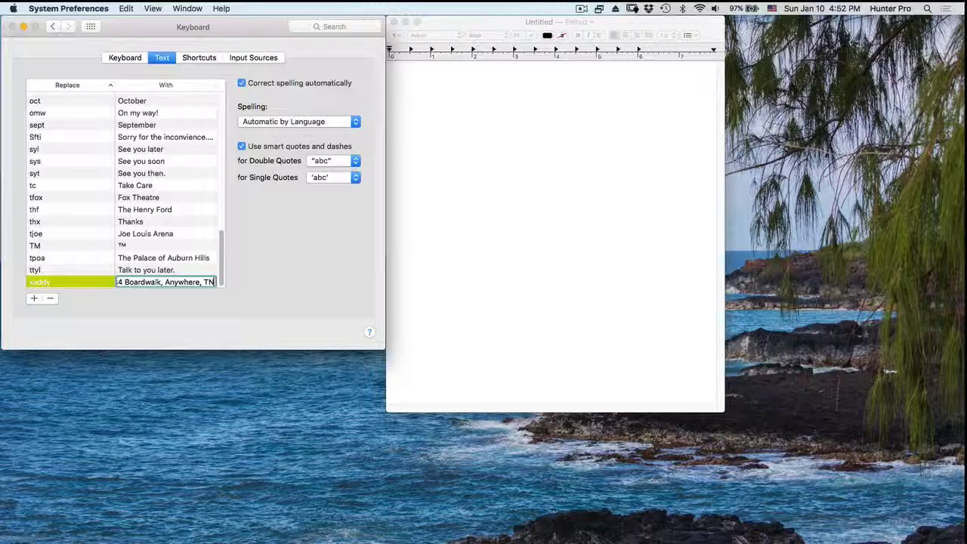
{"action": "type", "text": ", USA"}
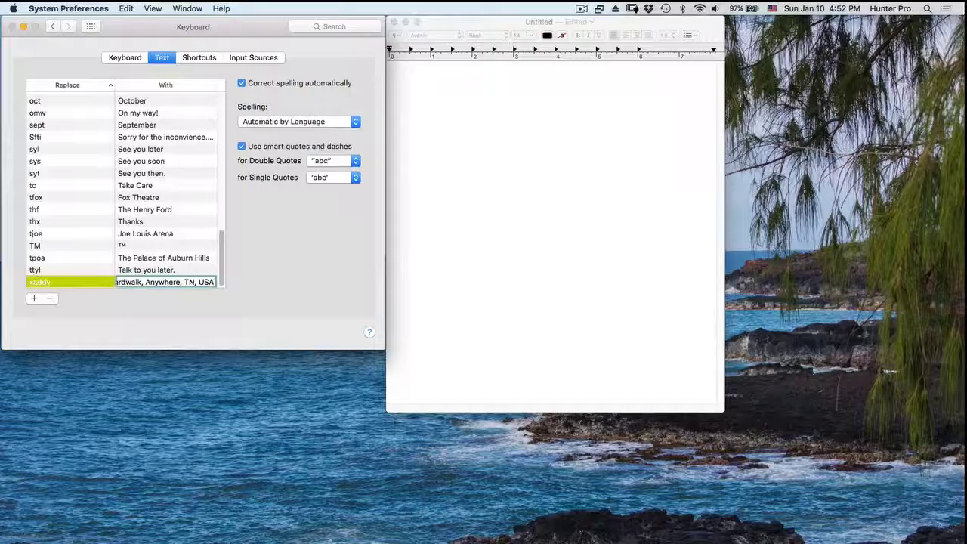
{"action": "key", "text": "Return"}
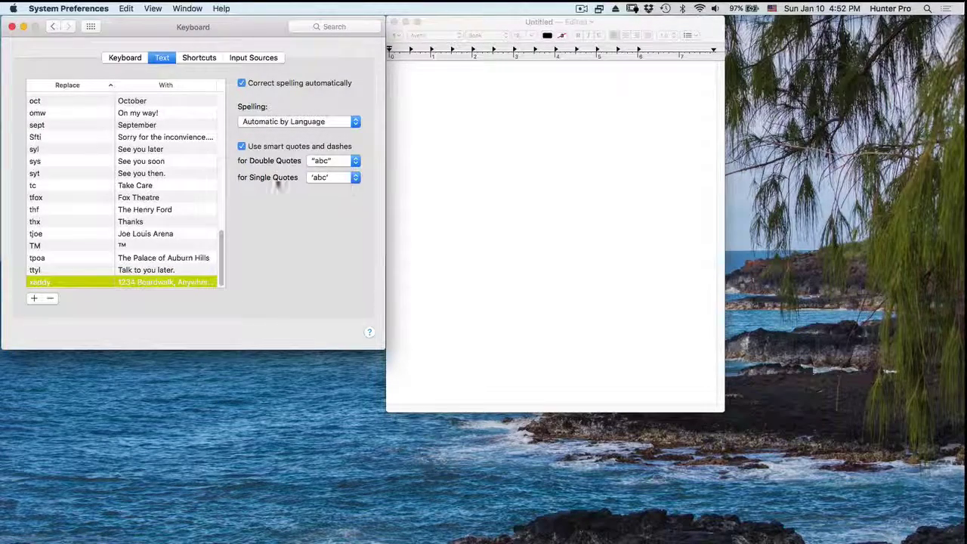
Test the shortcut by typing xaddy into the blank TextEdit document
{"action": "left_click", "coordinate": [433, 98]}
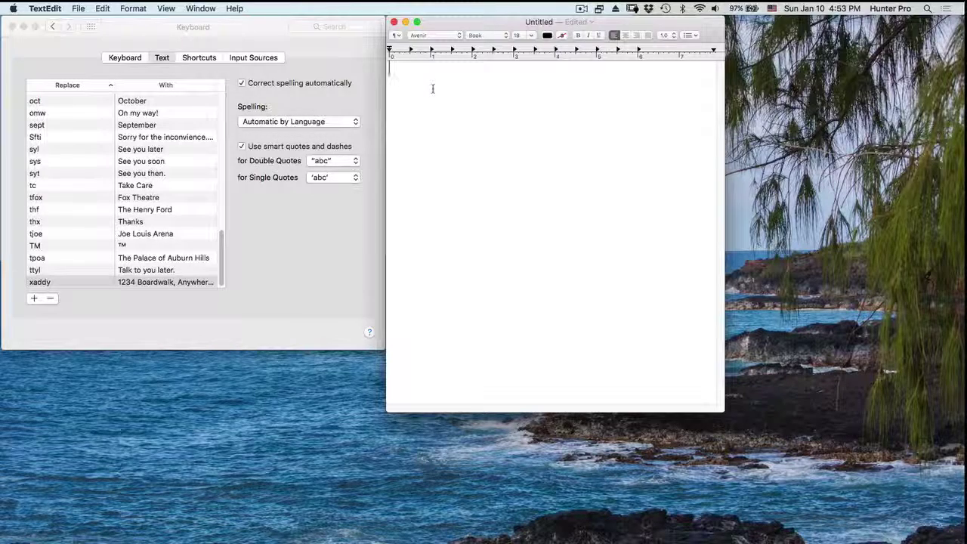
{"action": "type", "text": "x"}
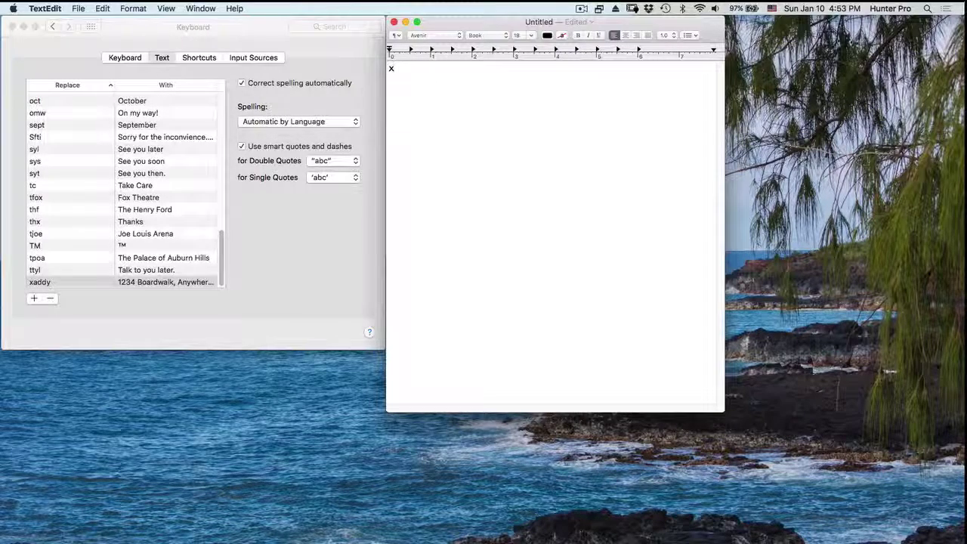
{"action": "type", "text": "addy"}
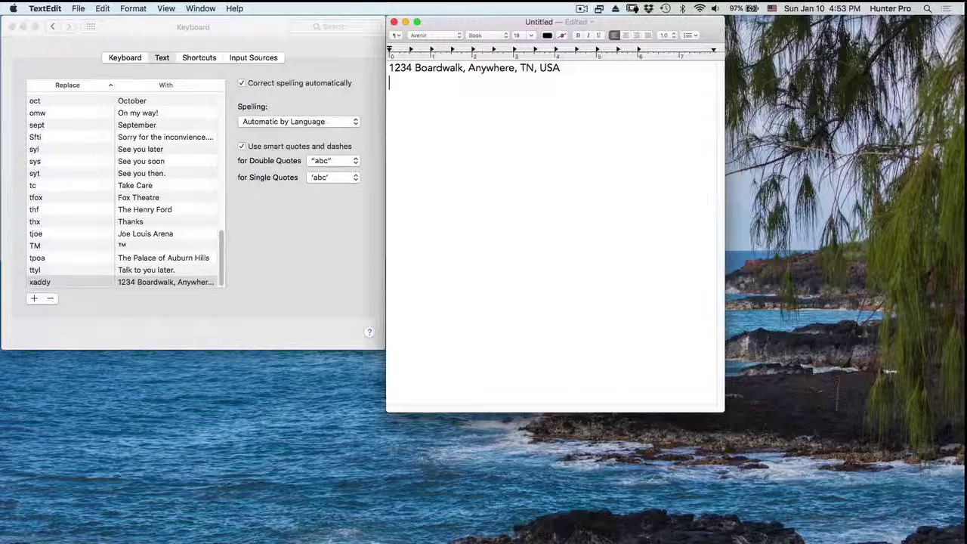
Add a text replacement expanding 'xtags' to 'Video, tutorial, podcast, education'
{"action": "left_click", "coordinate": [34, 298]}
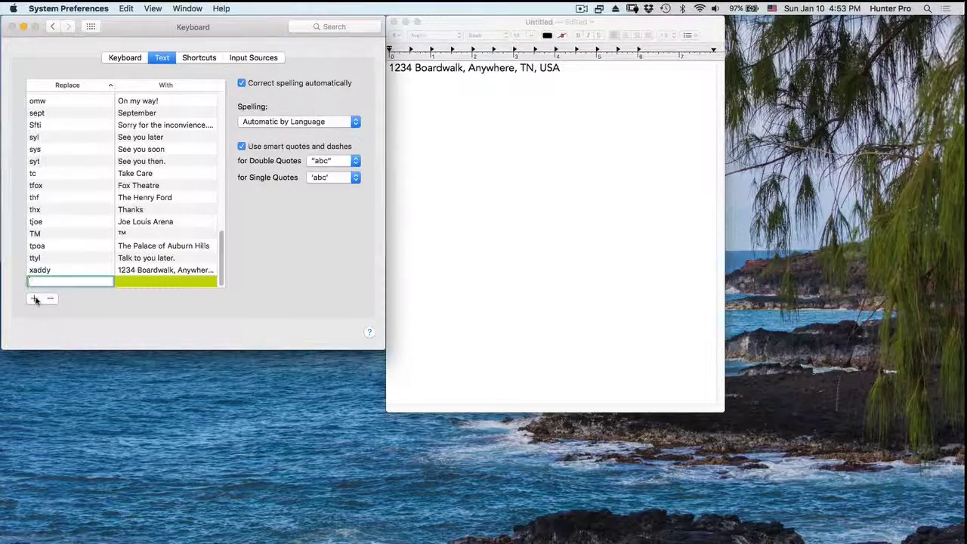
{"action": "type", "text": "x"}
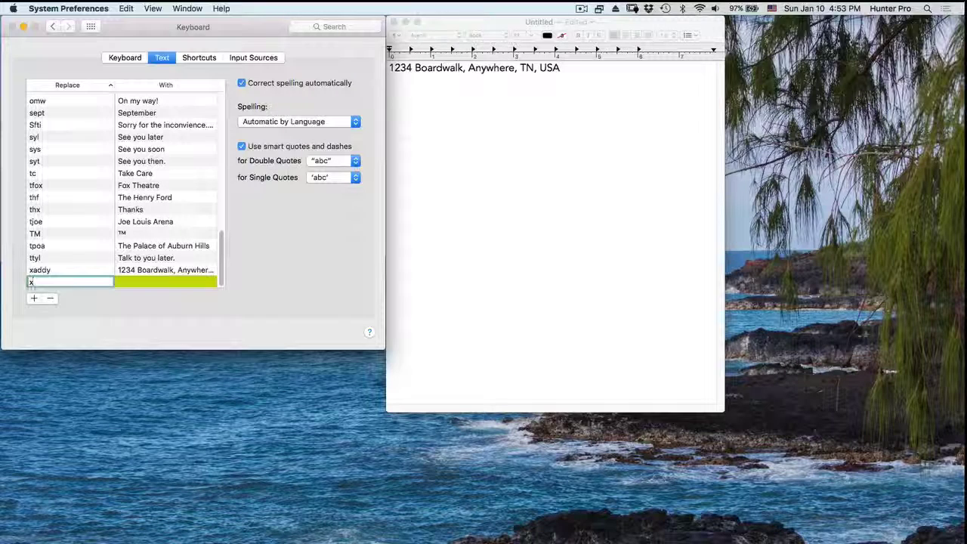
{"action": "type", "text": "ta"}
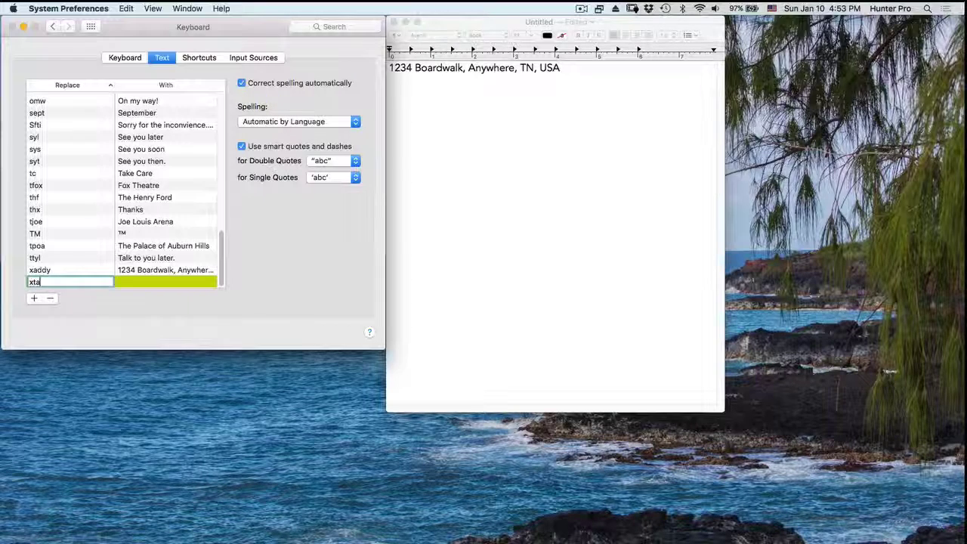
{"action": "type", "text": "gs"}
{"action": "key", "text": "Tab"}
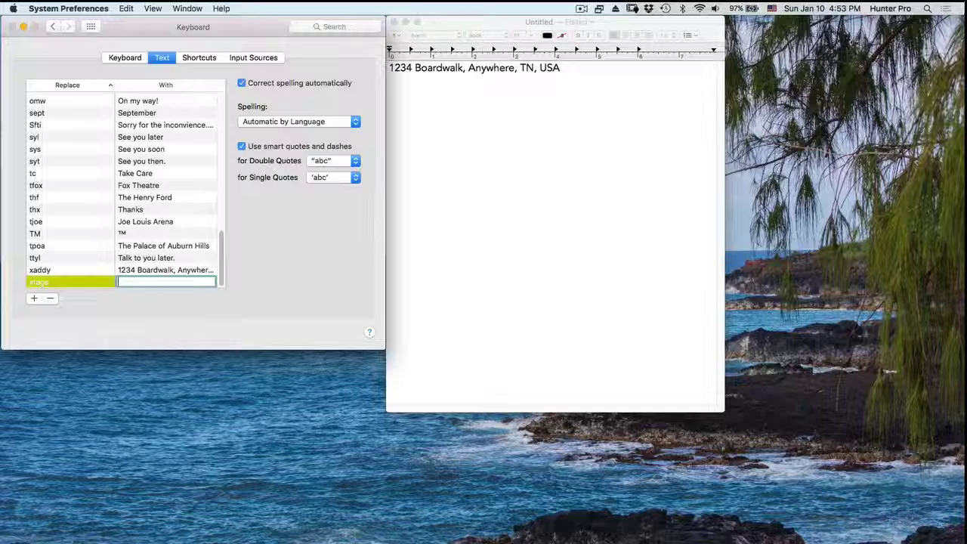
{"action": "type", "text": "Vid"}
{"action": "type", "text": "eo"}
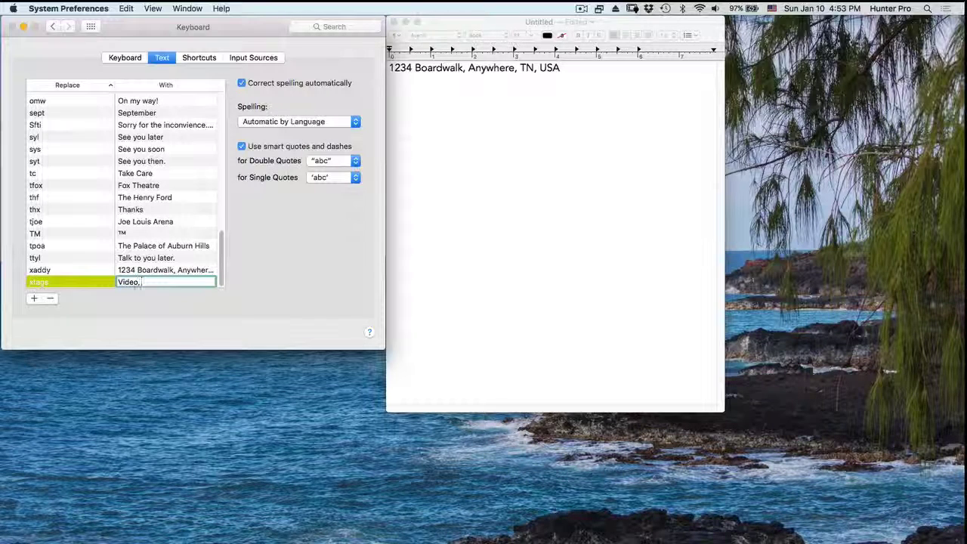
{"action": "type", "text": ", tutor"}
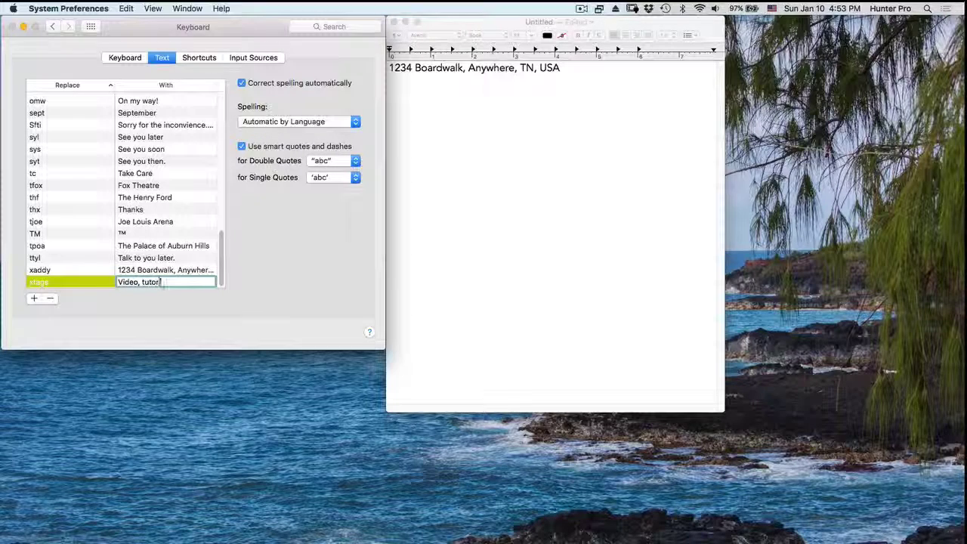
{"action": "type", "text": "ial, "}
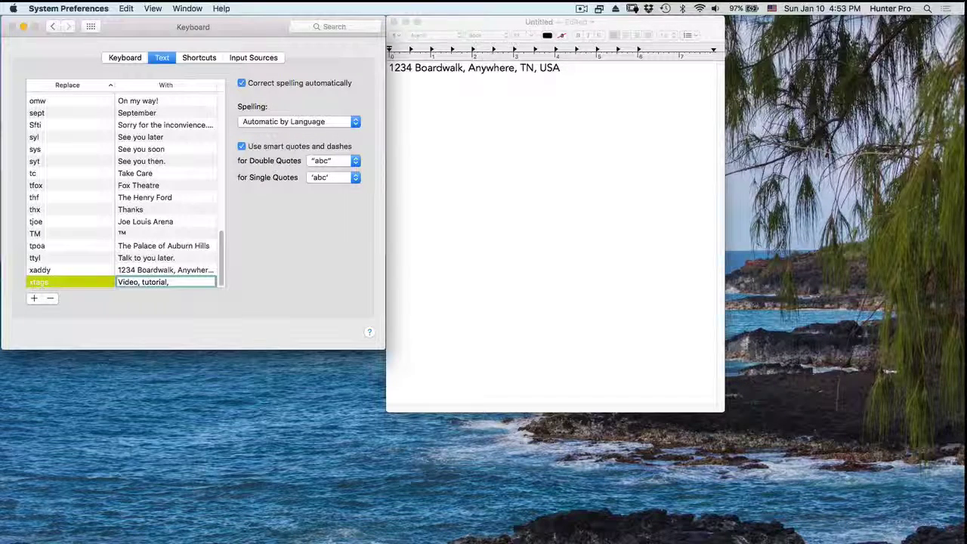
{"action": "type", "text": "pod"}
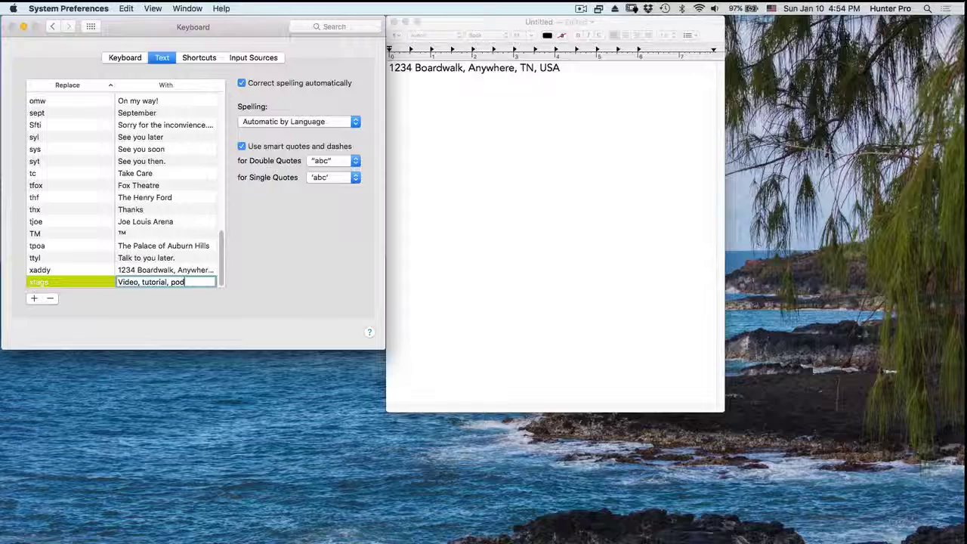
{"action": "type", "text": "case"}
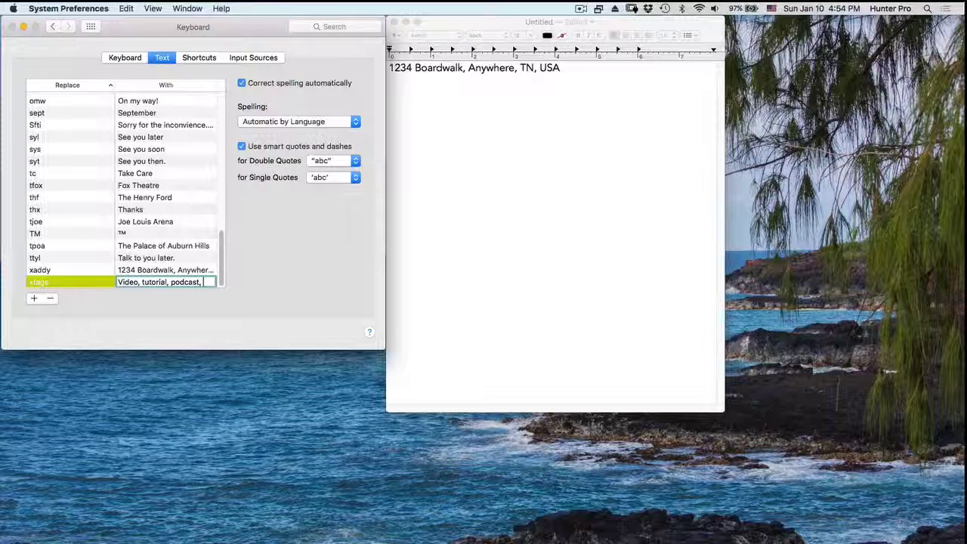
{"action": "type", "text": "ducation"}
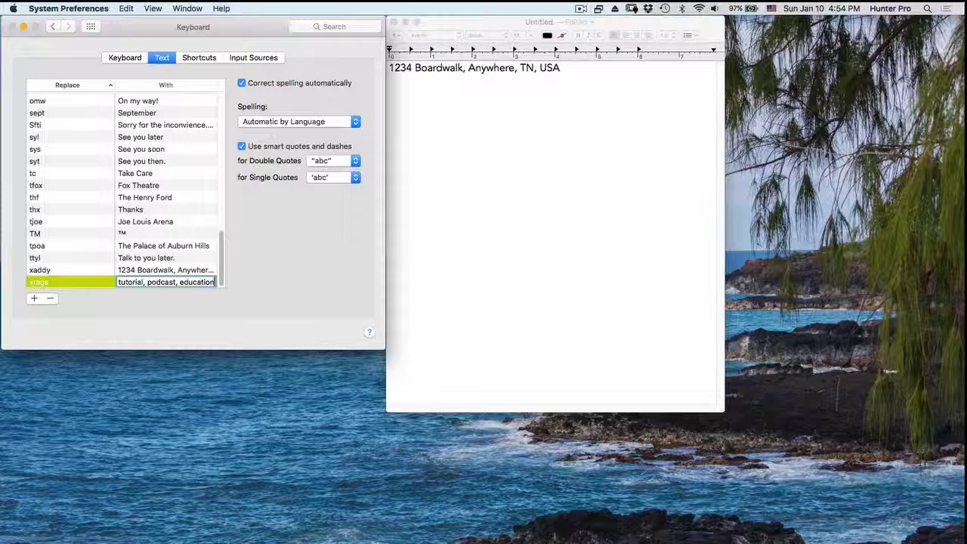
{"action": "key", "text": "Return"}
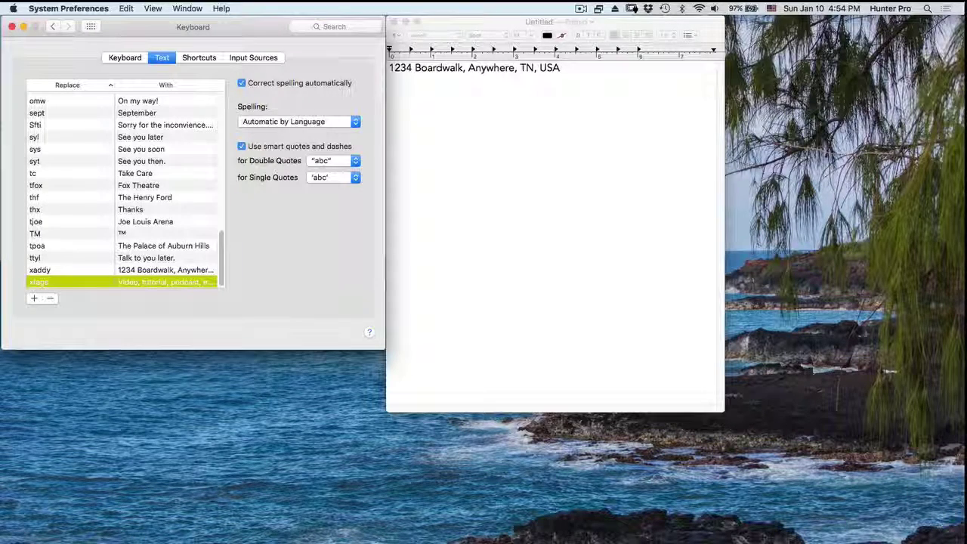
Type xtags on the document's second line, fixing a typo, and accept the tag-list expansion
{"action": "left_click", "coordinate": [448, 119]}
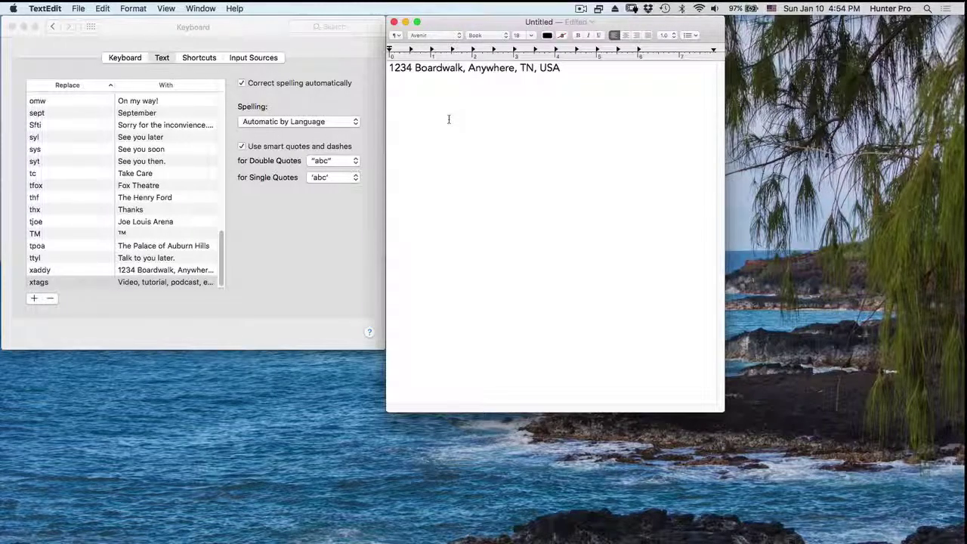
{"action": "type", "text": "x"}
{"action": "type", "text": "y"}
{"action": "type", "text": "tags"}
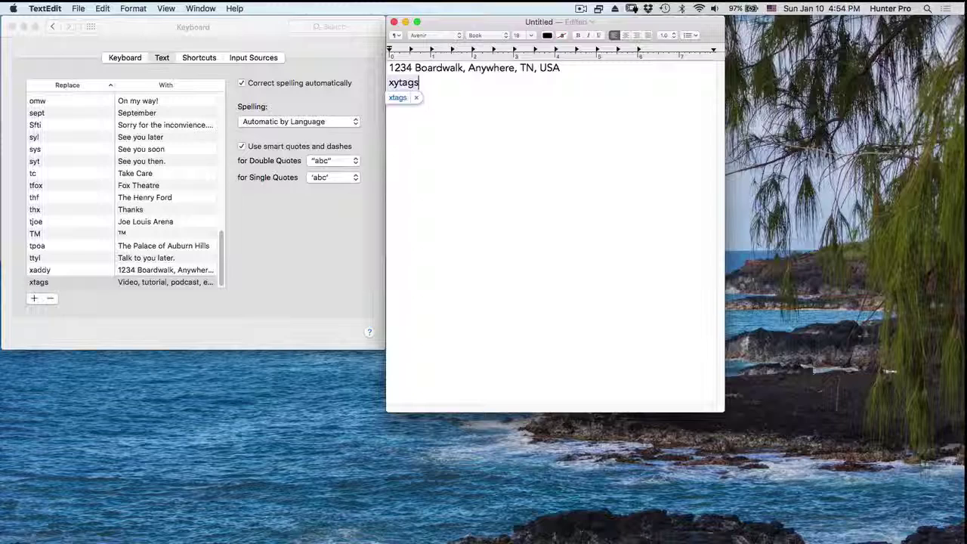
{"action": "key", "text": "BackSpace"}
{"action": "key", "text": "BackSpace"}
{"action": "key", "text": "BackSpace"}
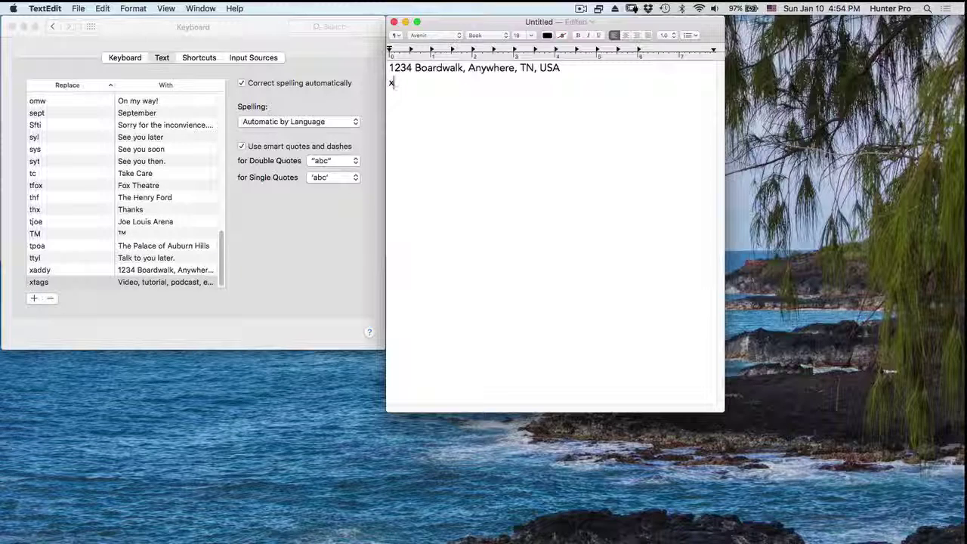
{"action": "type", "text": "tags"}
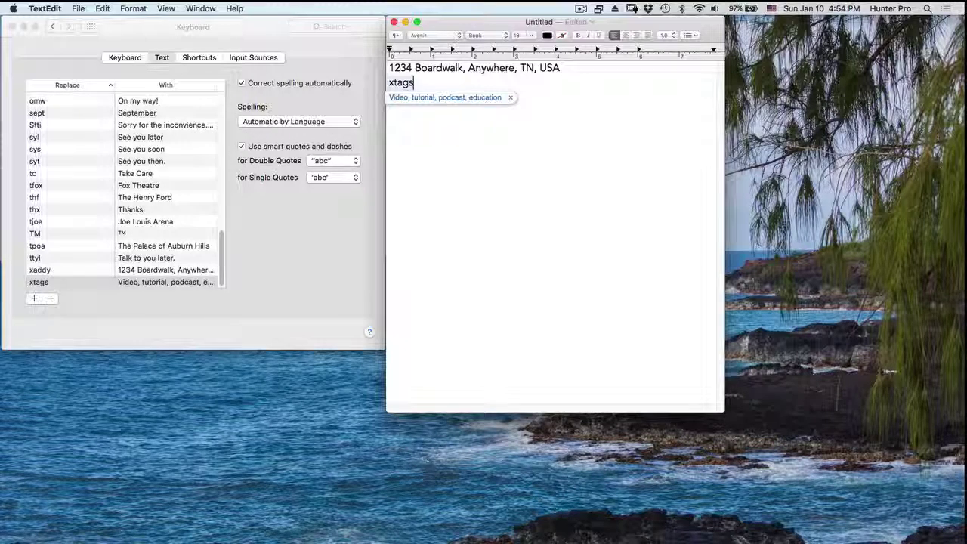
{"action": "key", "text": "Return"}
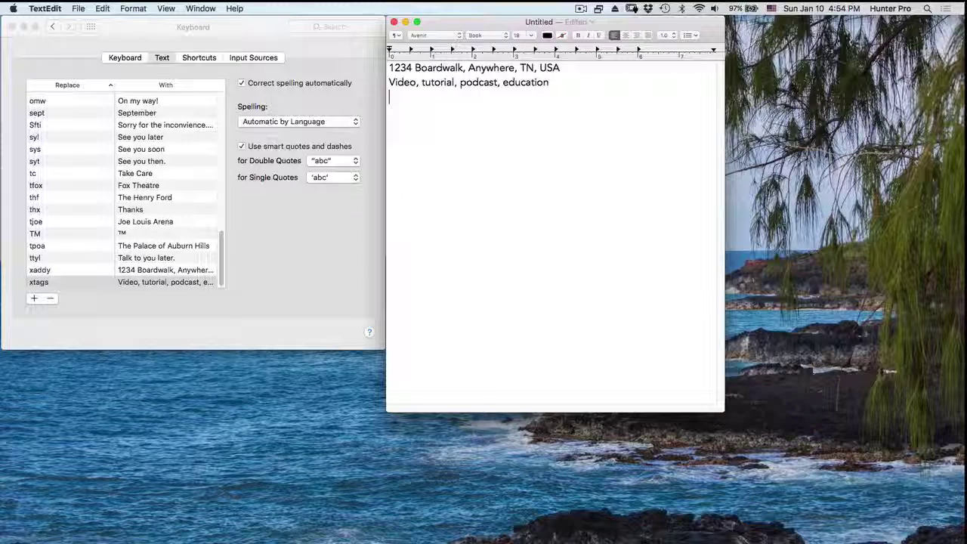